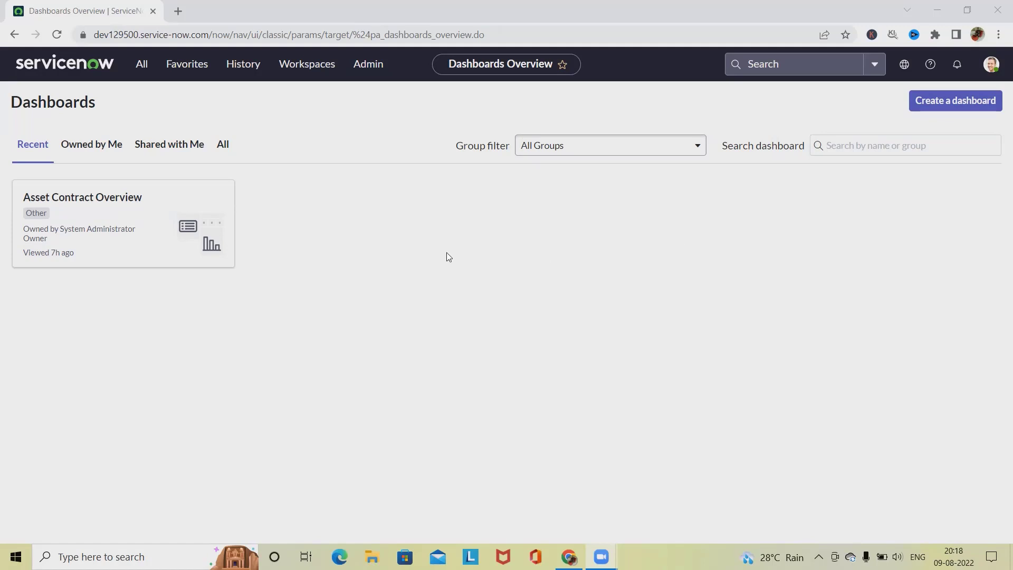
Step: Filter the navigator for 'contract' and open Contract > Contracts > All
click(143, 70)
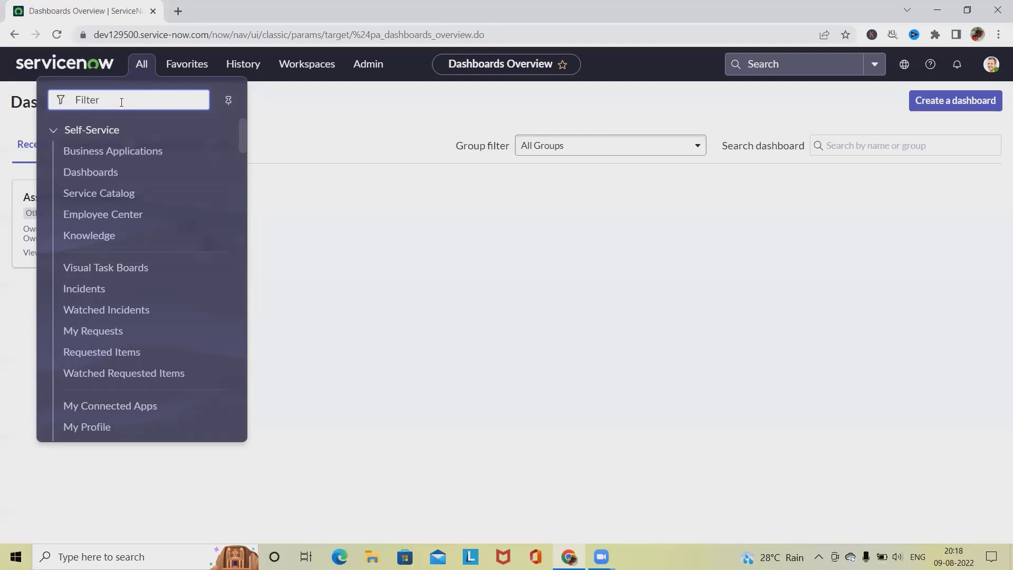
text(conr)
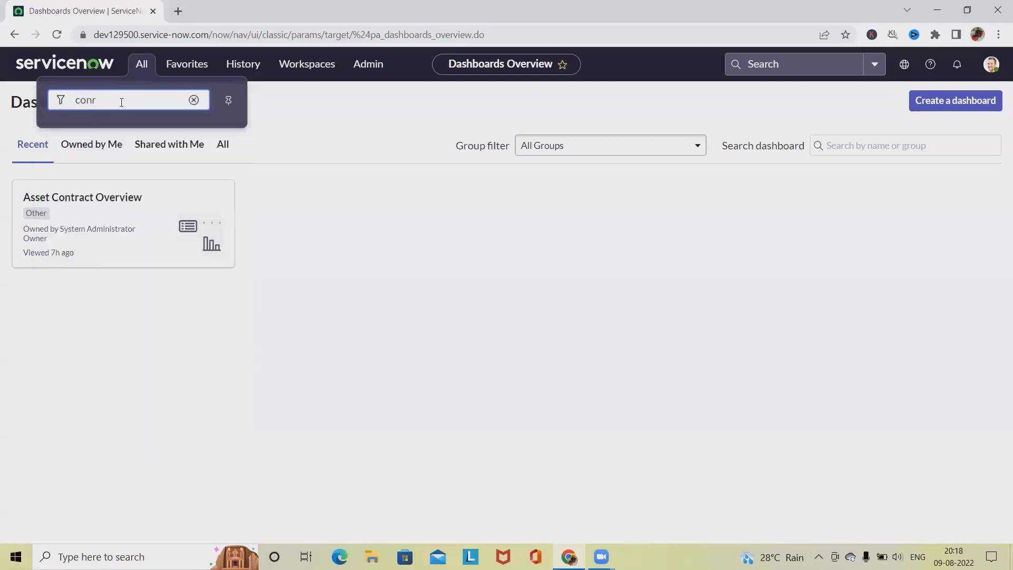
key(BackSpace)
text(t)
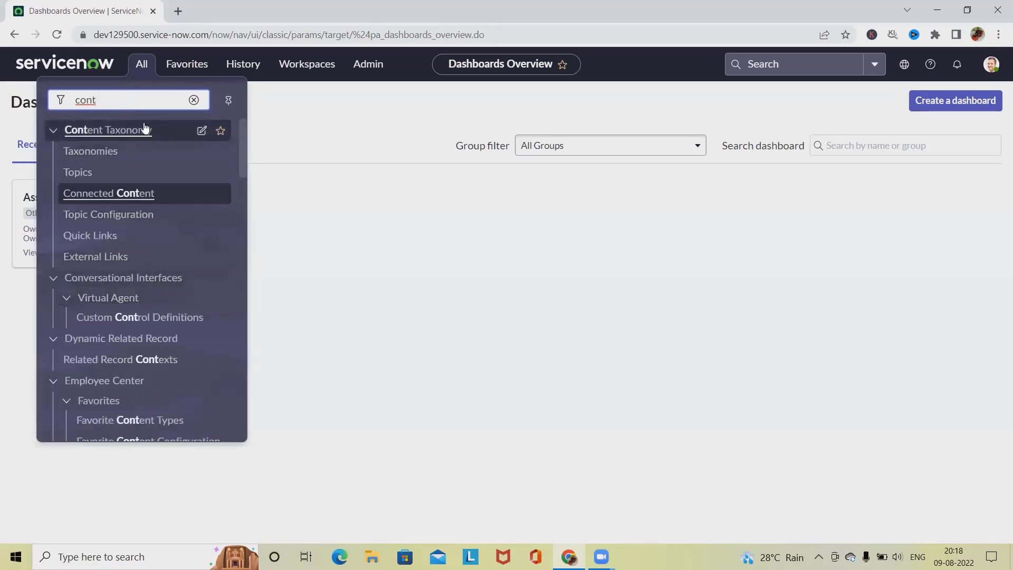
text(ract)
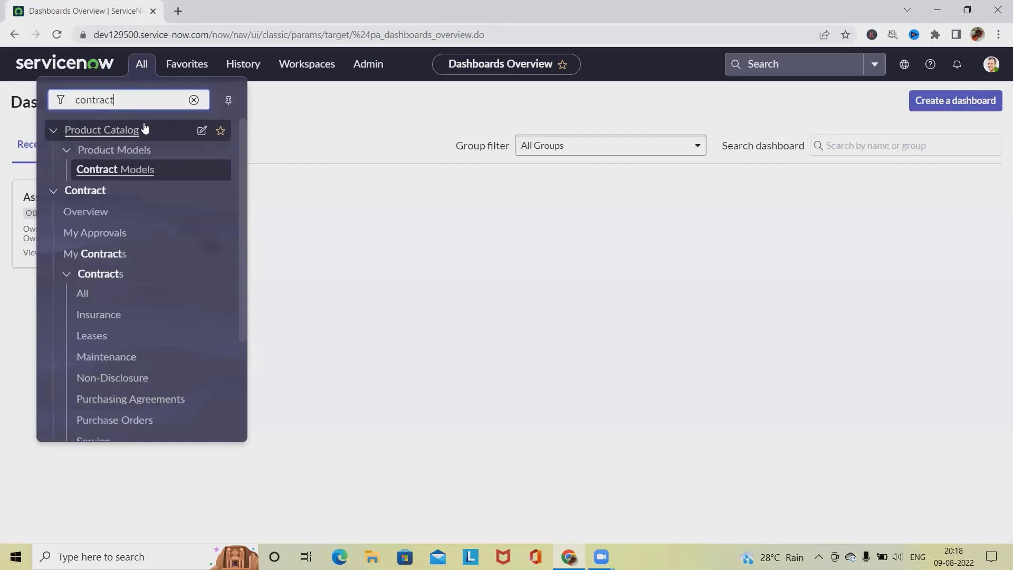
click(82, 293)
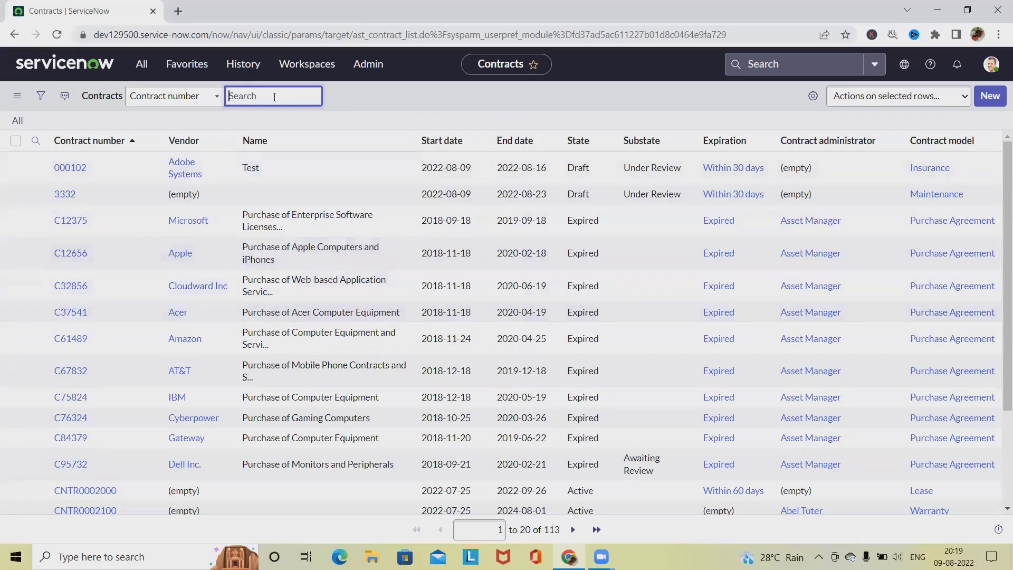
Step: Search the Contracts list by State for 'active' contracts
text(new)
key(Return)
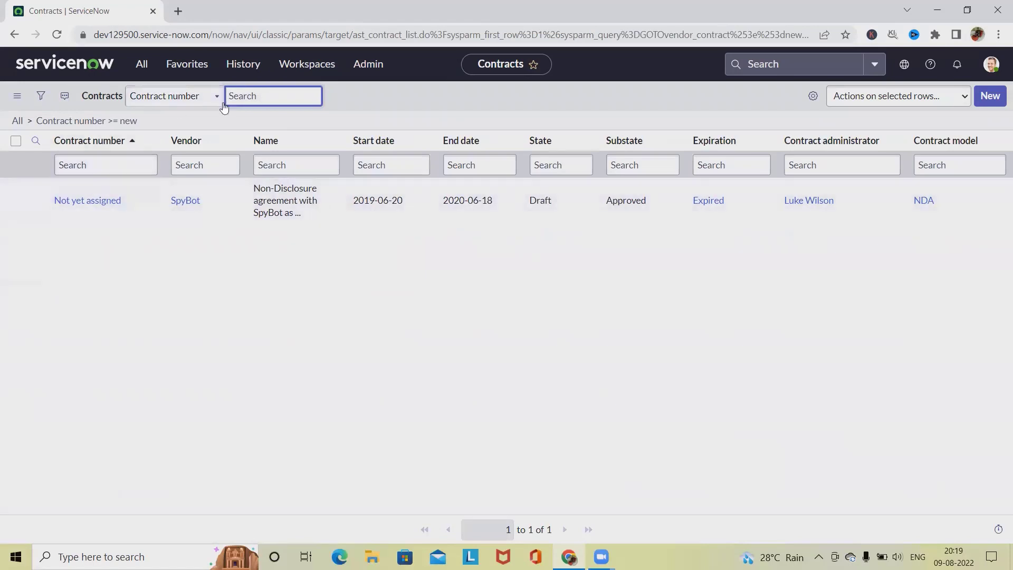
click(178, 100)
click(151, 174)
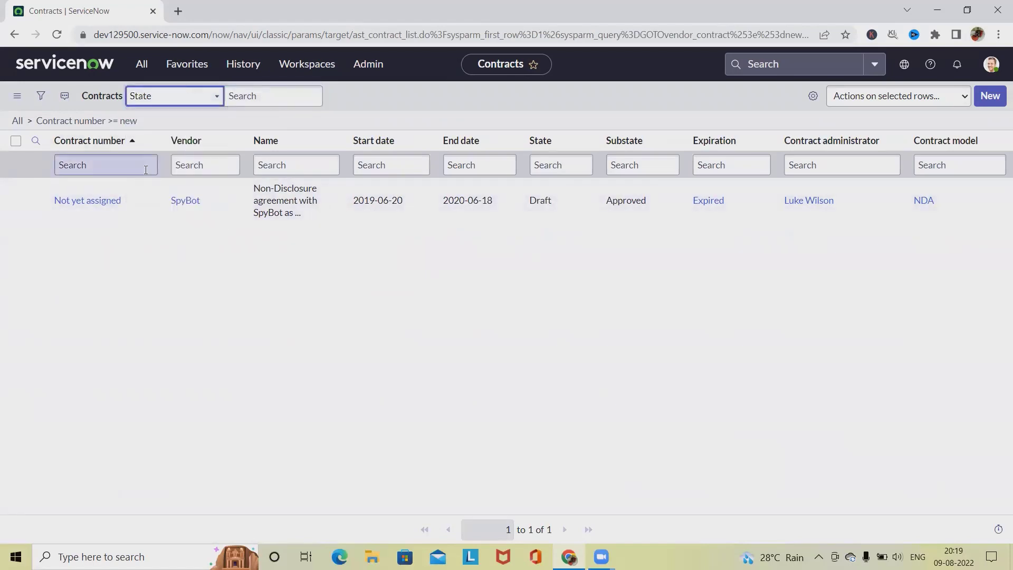
click(263, 102)
text(ac)
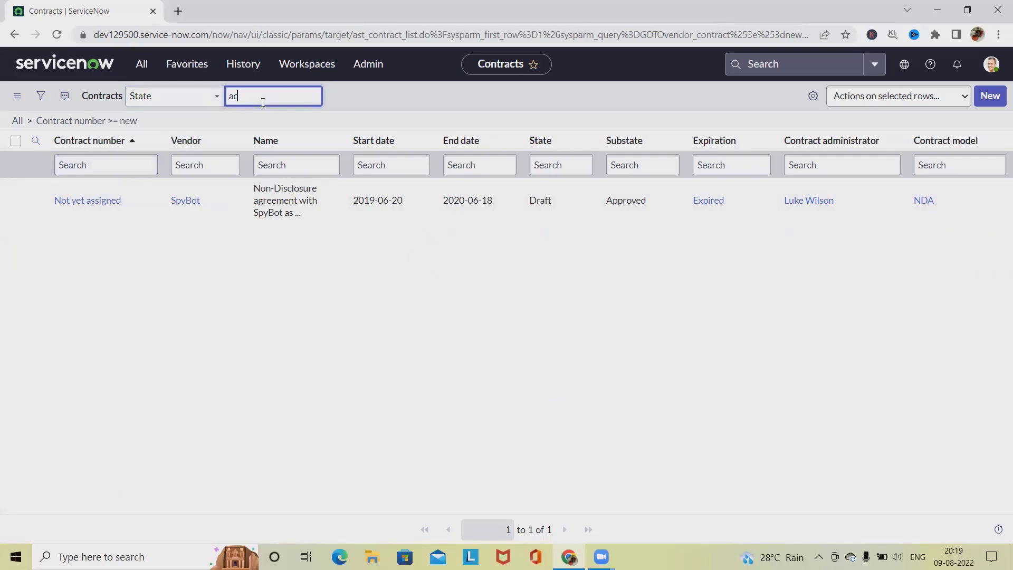
text(tive)
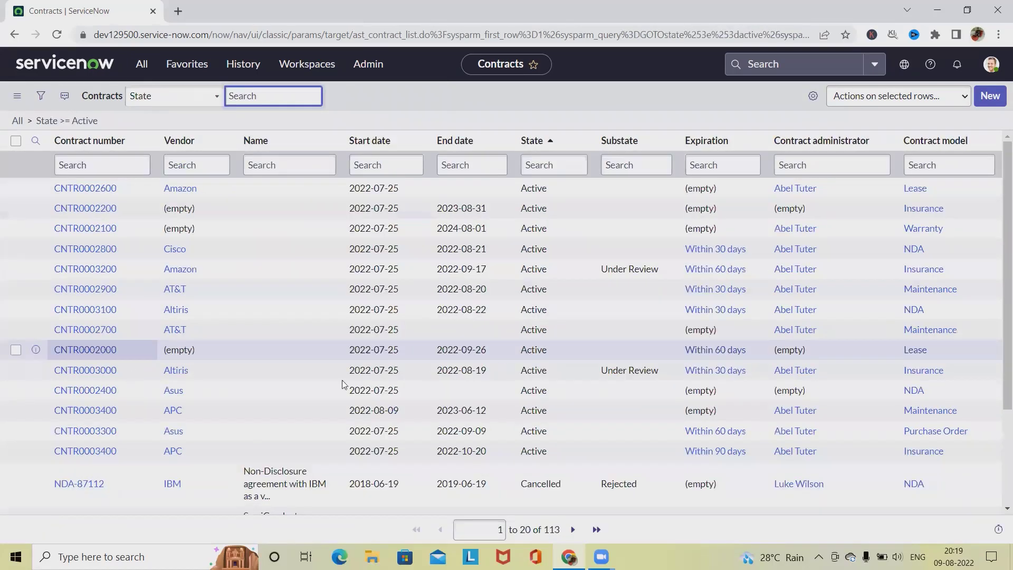
Step: Open contract CNTR0003100, show its Expense Lines, and start a new expense line
click(91, 310)
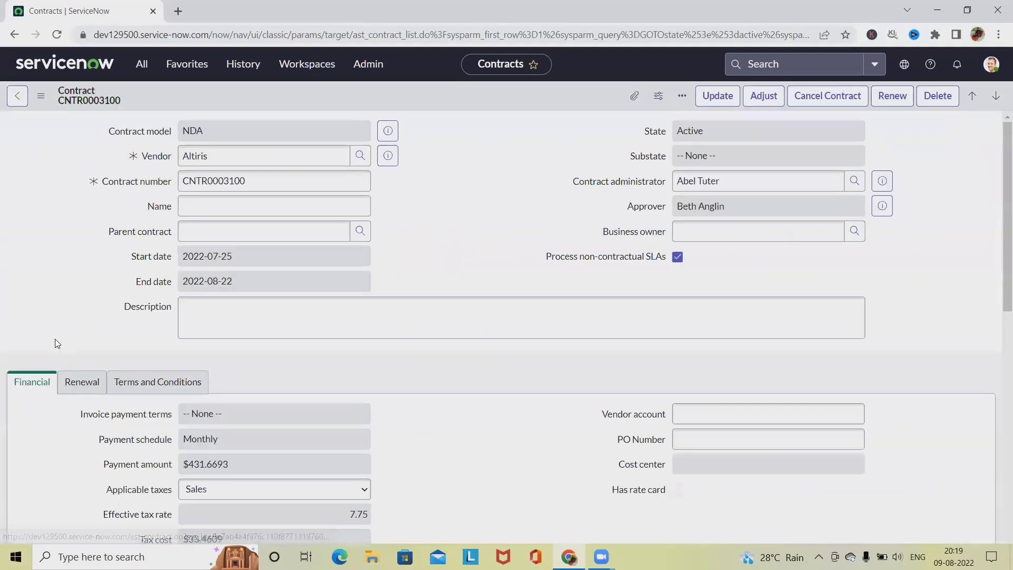
scroll(159, 332, down, 6)
scroll(175, 348, down, 5)
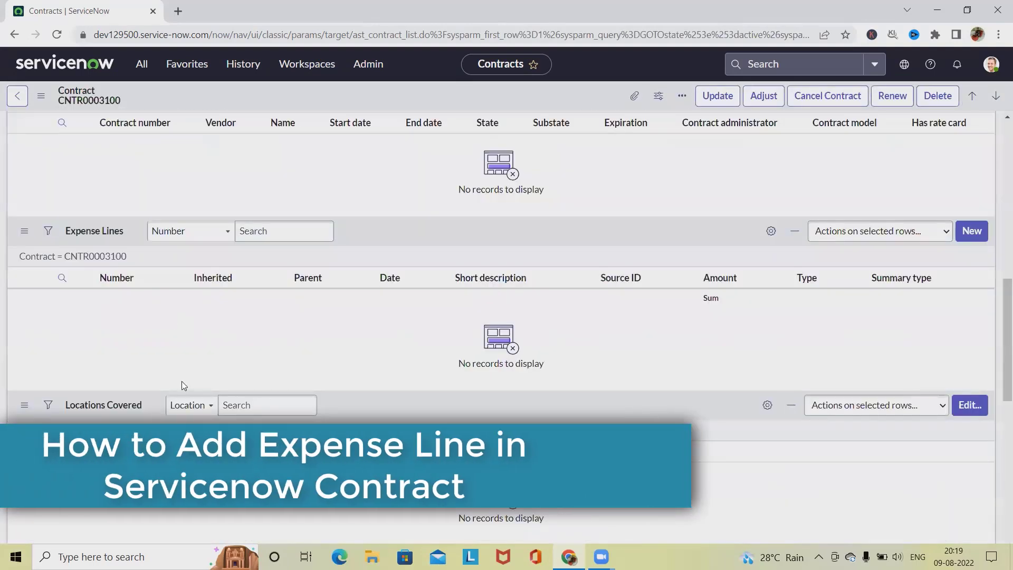
scroll(181, 381, up, 7)
scroll(174, 405, down, 2)
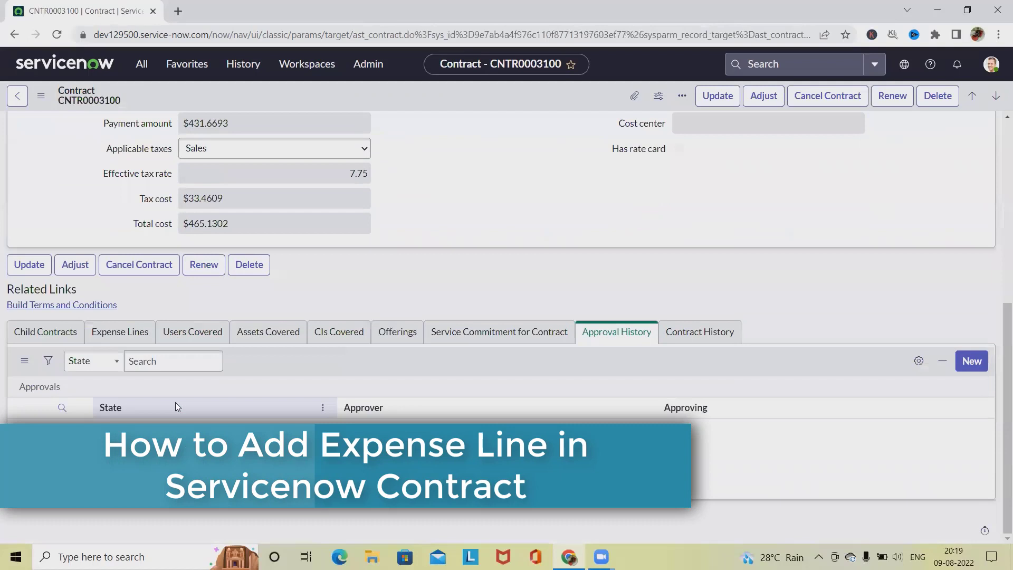
click(140, 332)
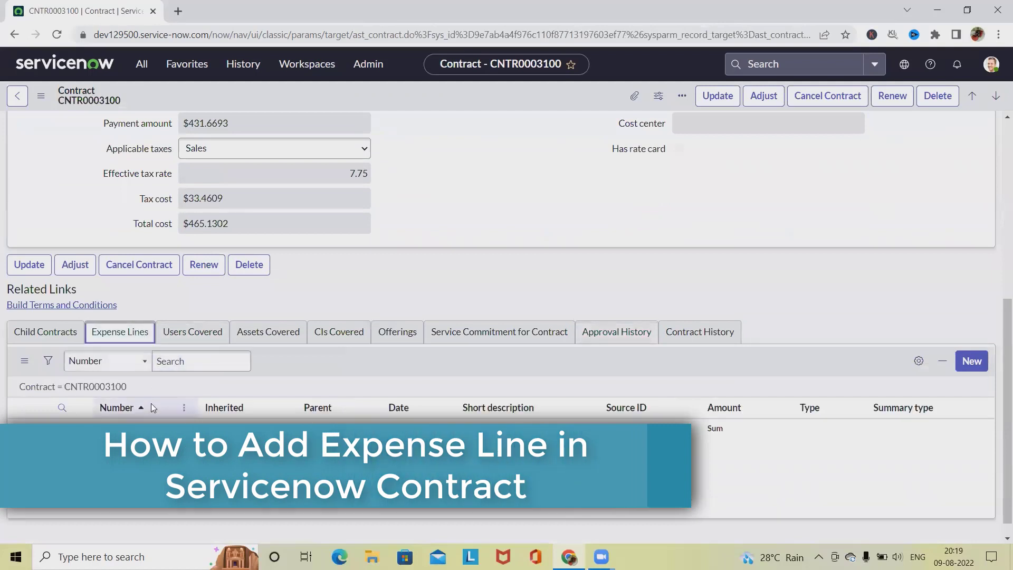
click(972, 361)
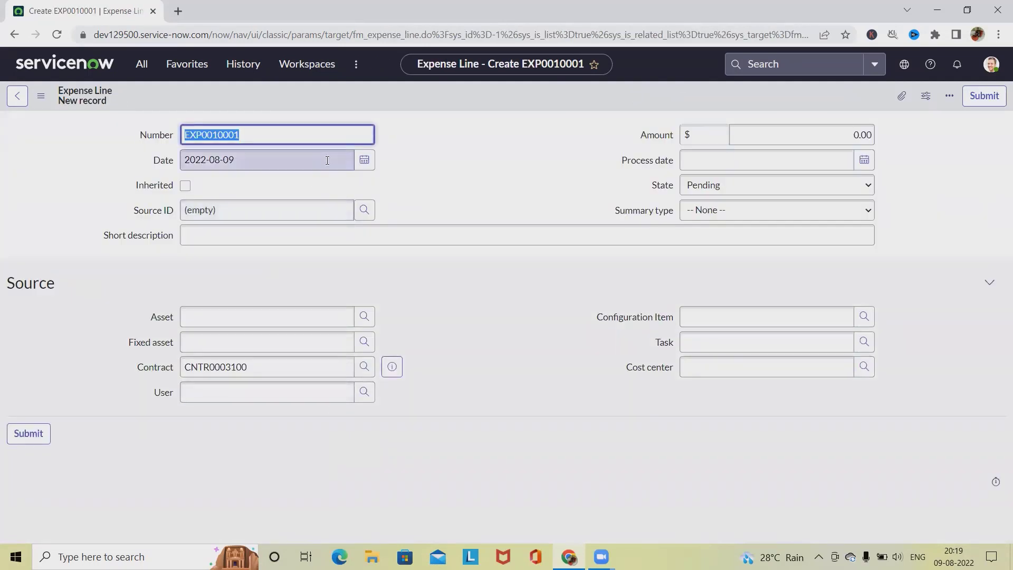
Step: Check the auto-generated number EXP0010001 and move to the Amount field
click(259, 141)
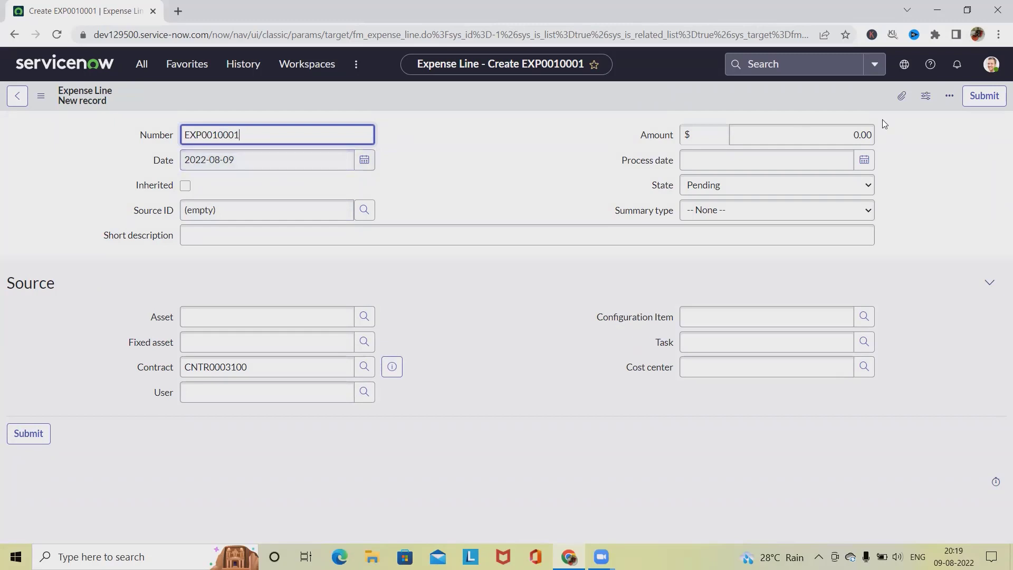
click(857, 135)
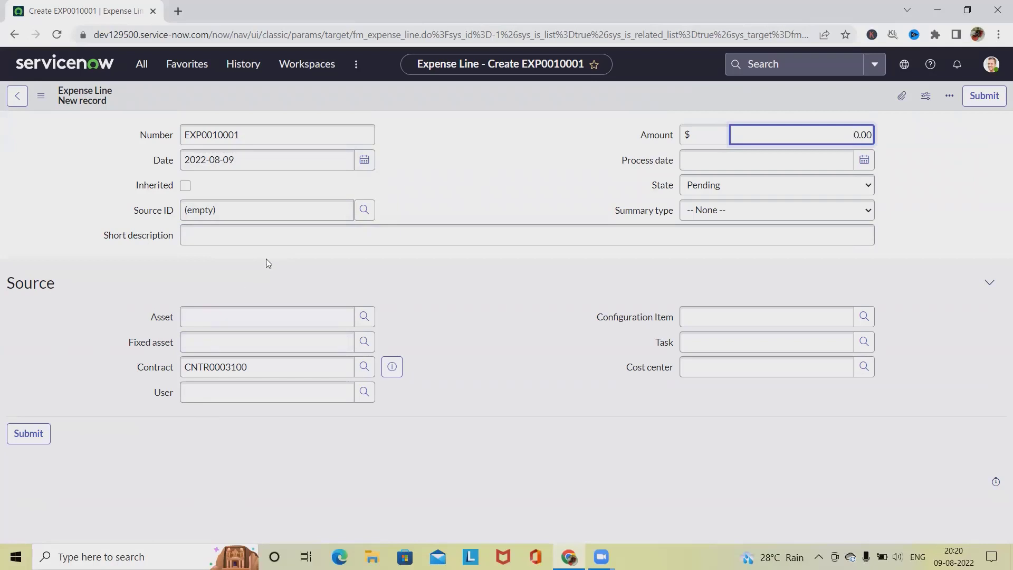
click(368, 210)
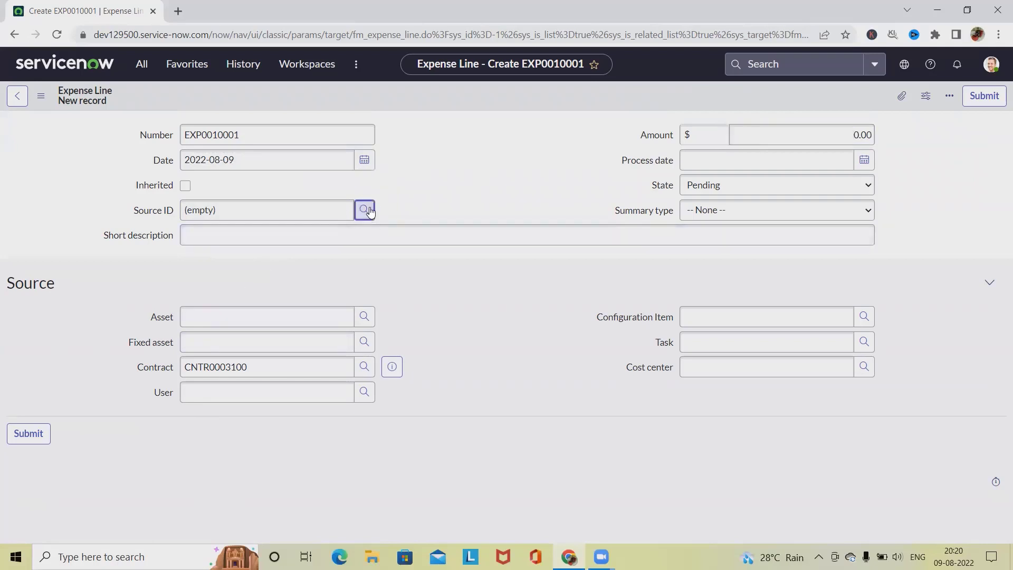
click(362, 210)
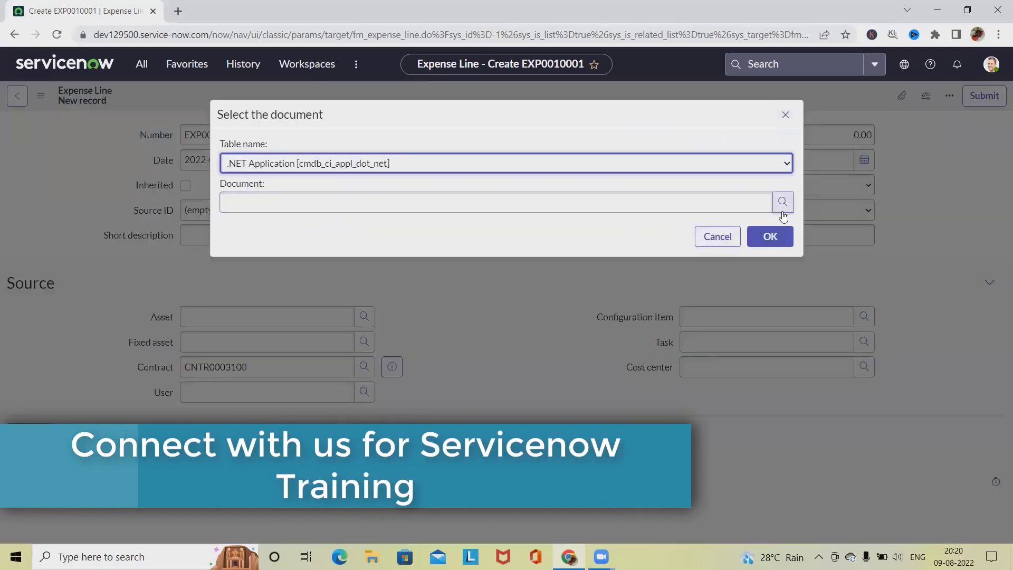
click(783, 203)
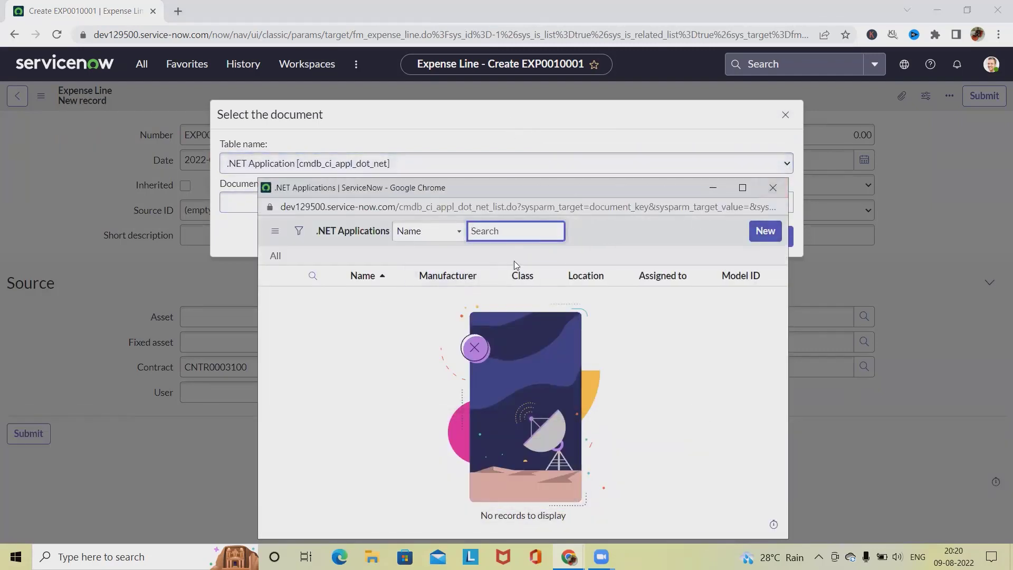
click(238, 203)
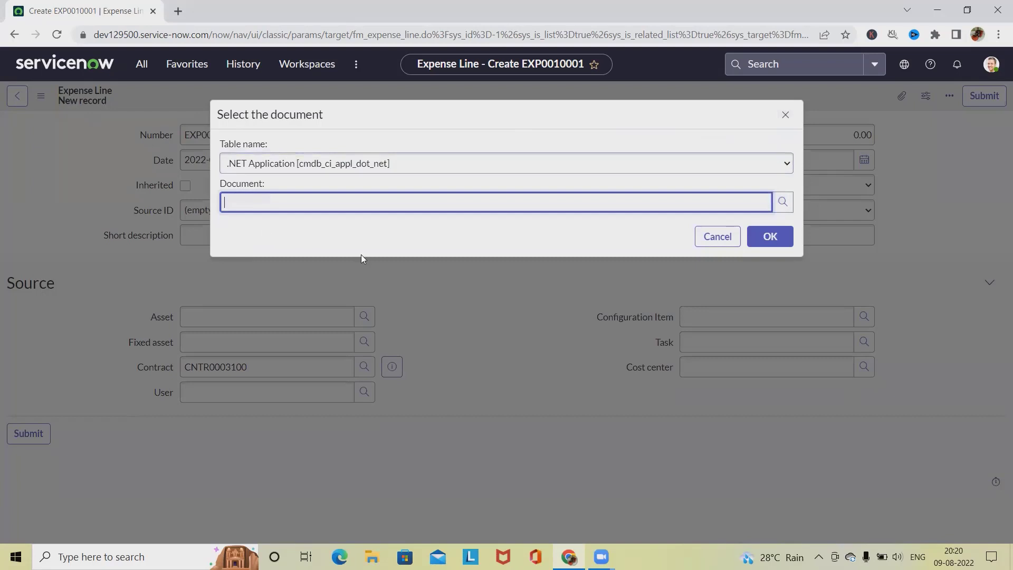
click(776, 237)
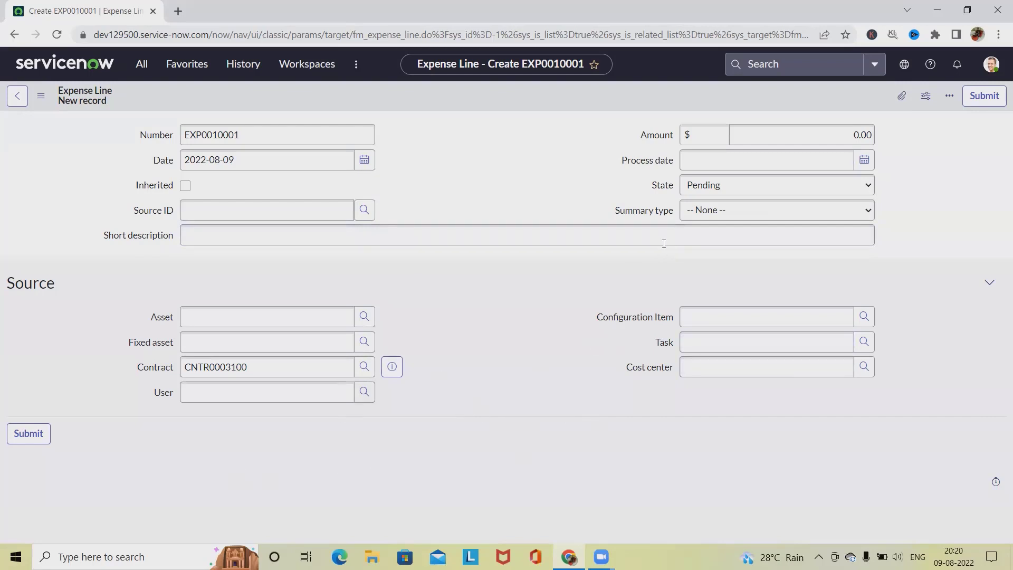
Step: Set the expense line State to Processed and Summary type to Transform Business
click(847, 186)
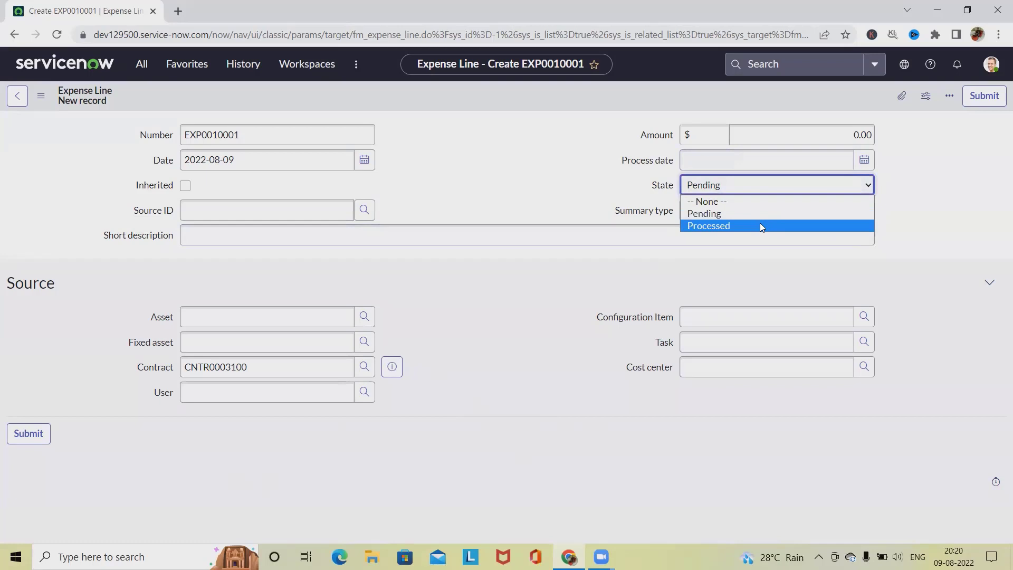
click(730, 226)
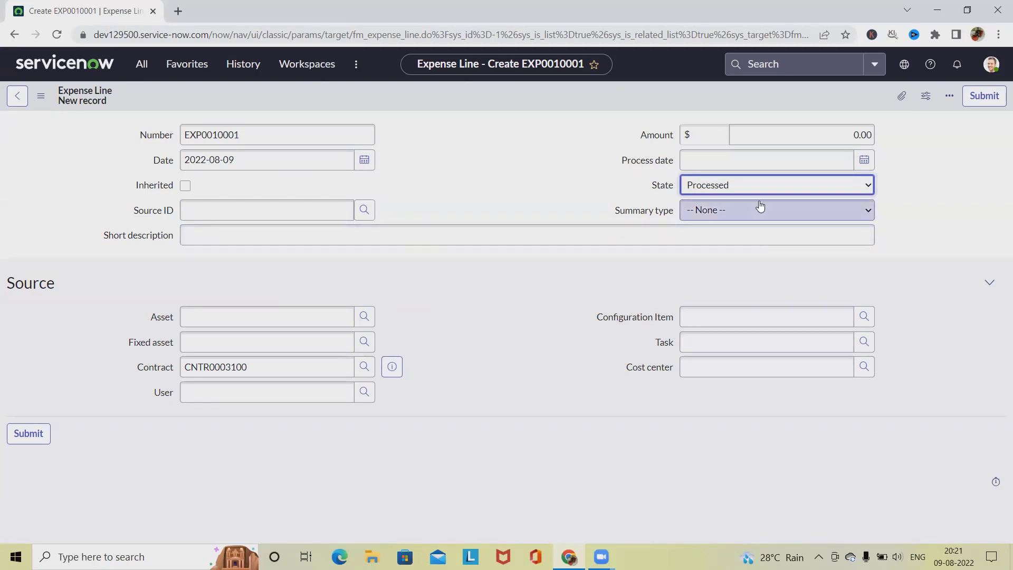
click(774, 211)
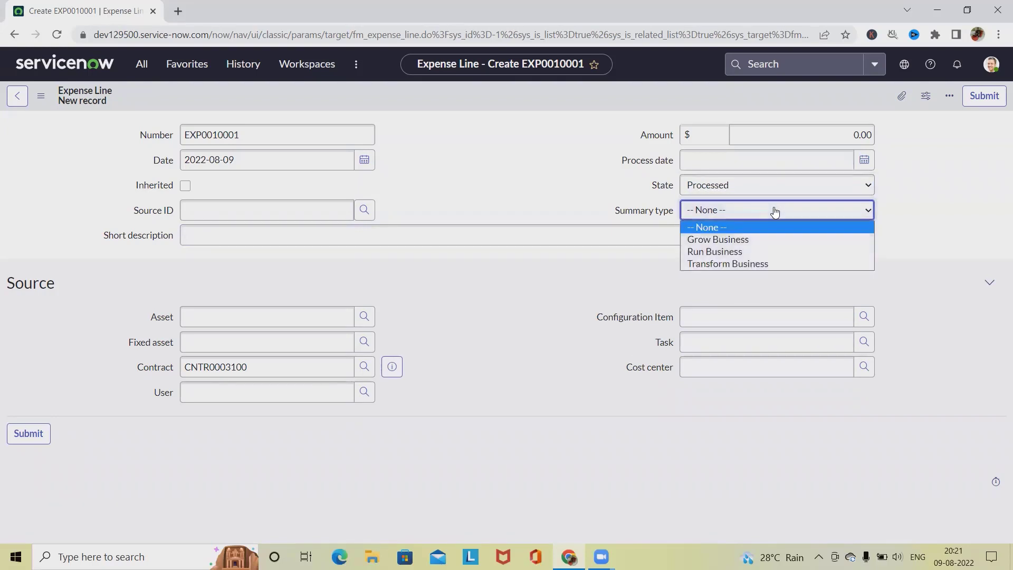
click(727, 263)
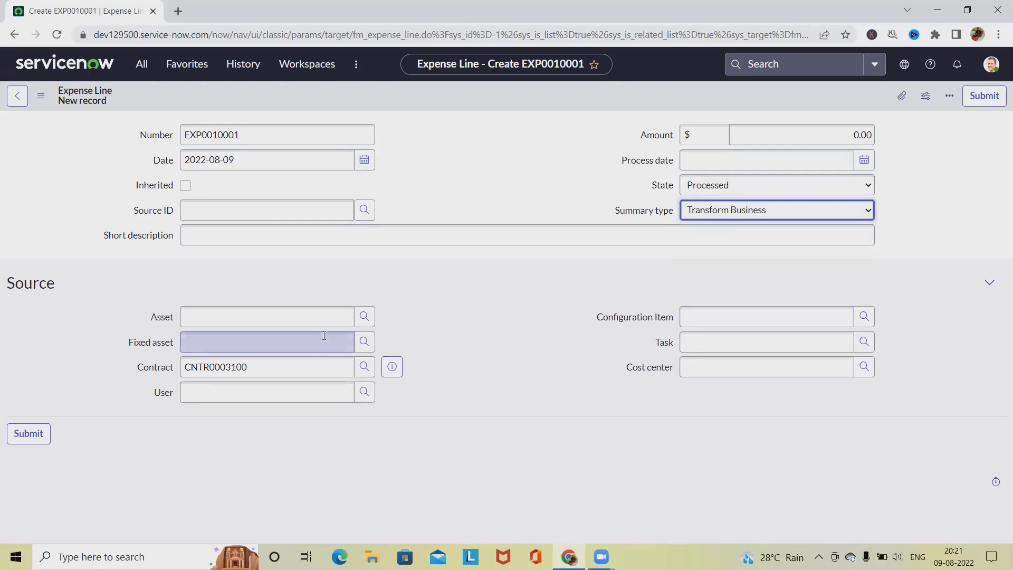
click(278, 244)
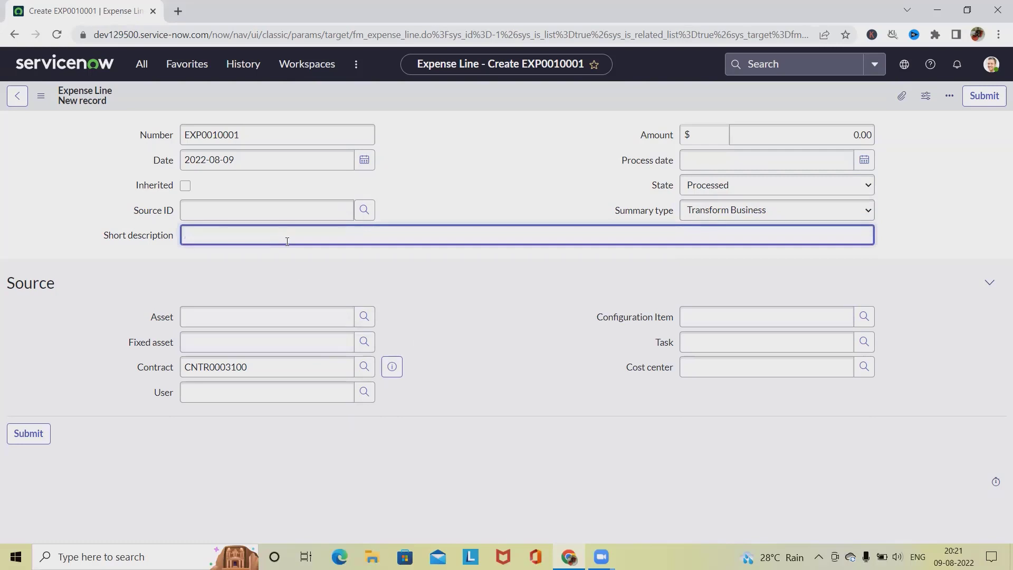
click(864, 160)
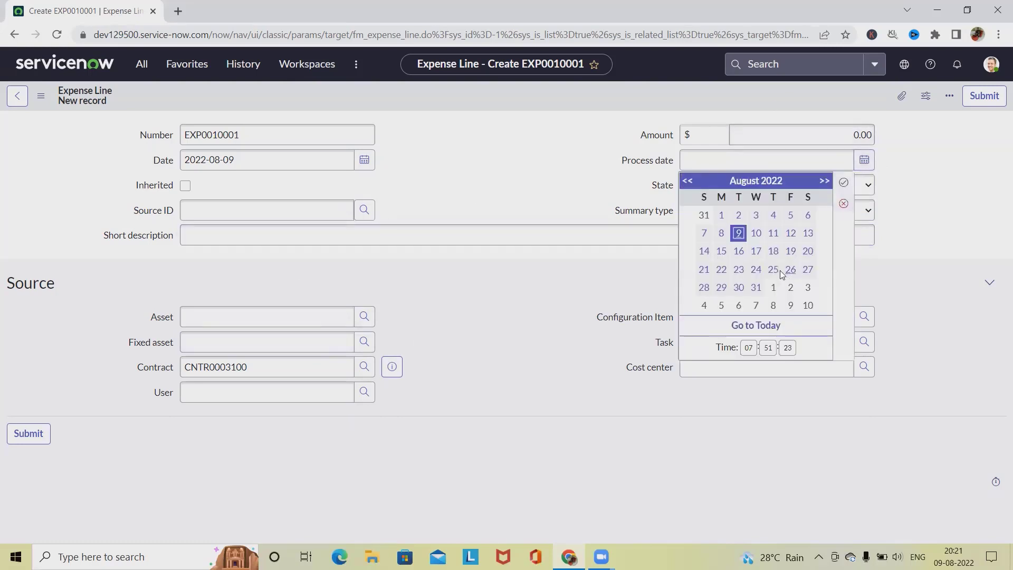
click(756, 235)
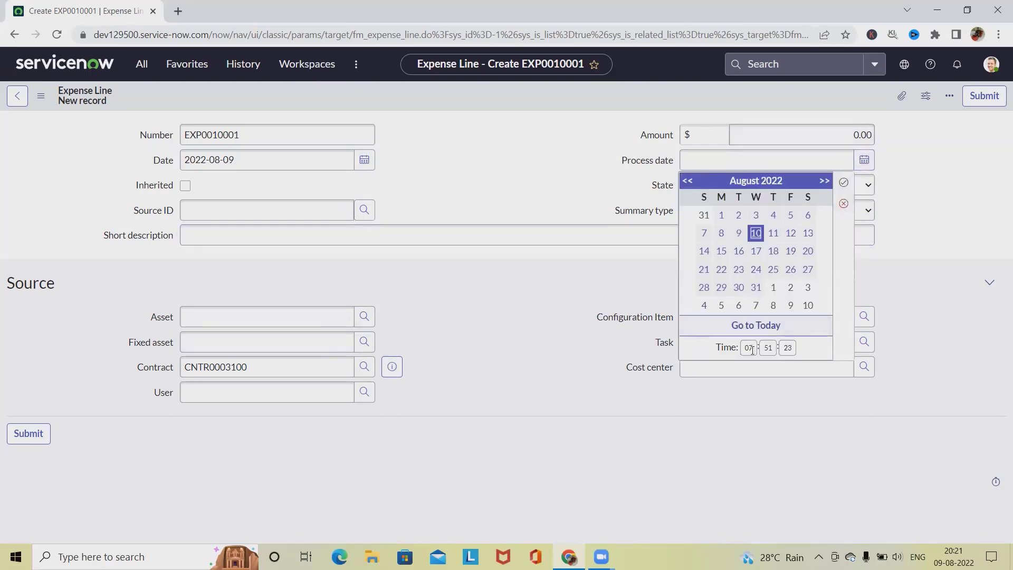
click(759, 235)
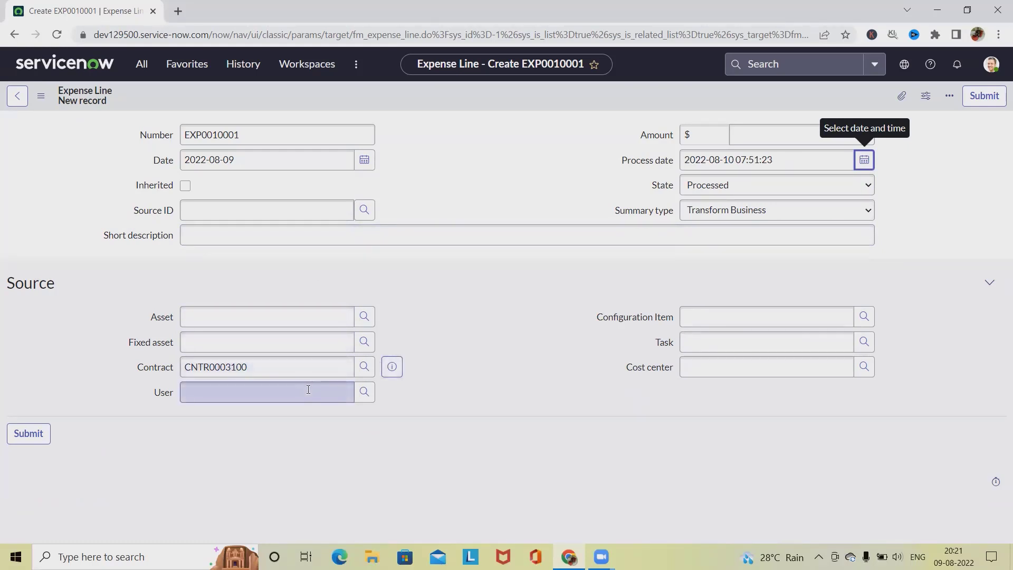
Step: Attach asset P1000479 (Apple MacBook Pro 15") and submit the expense line
click(364, 317)
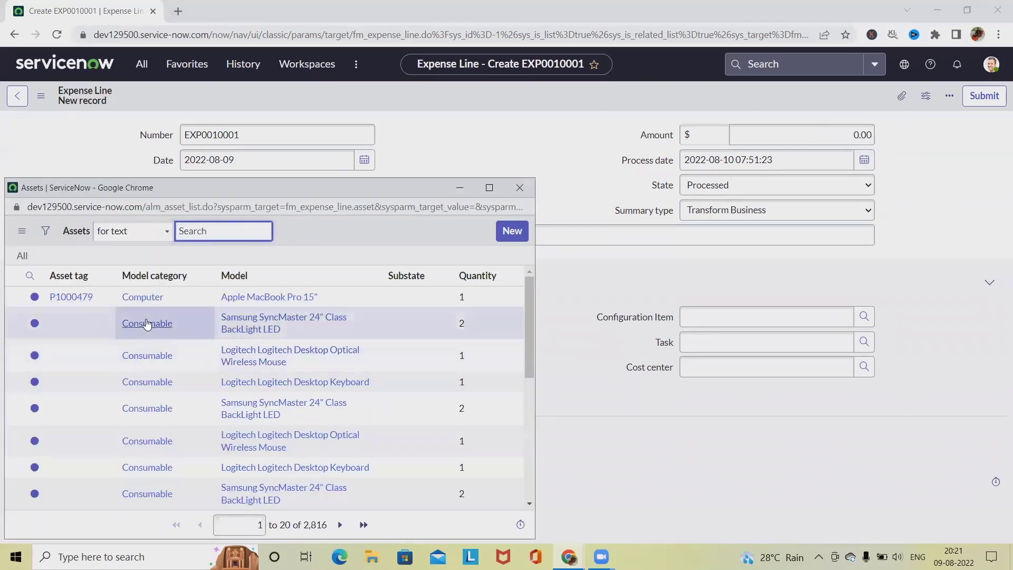
click(147, 324)
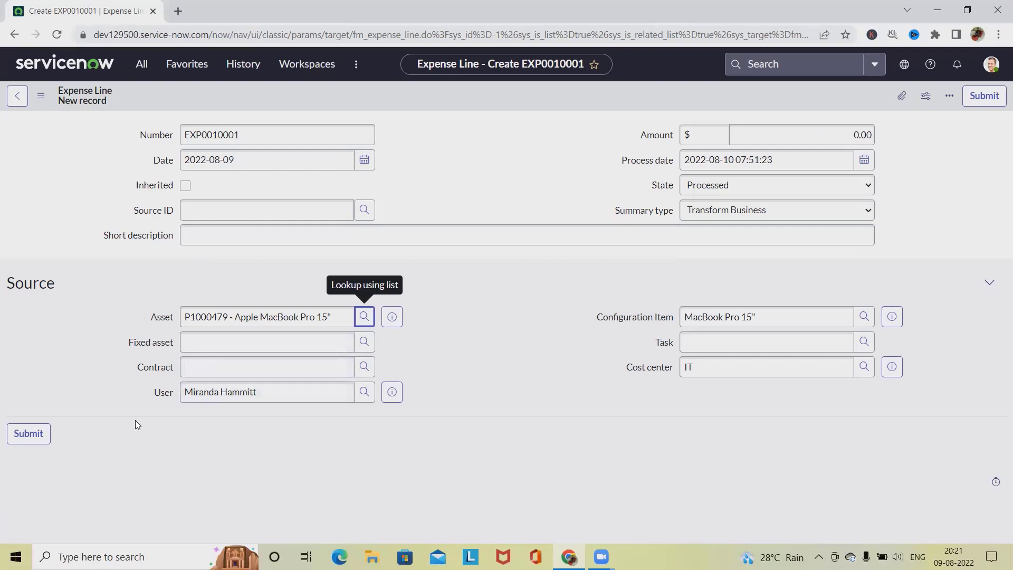
click(35, 437)
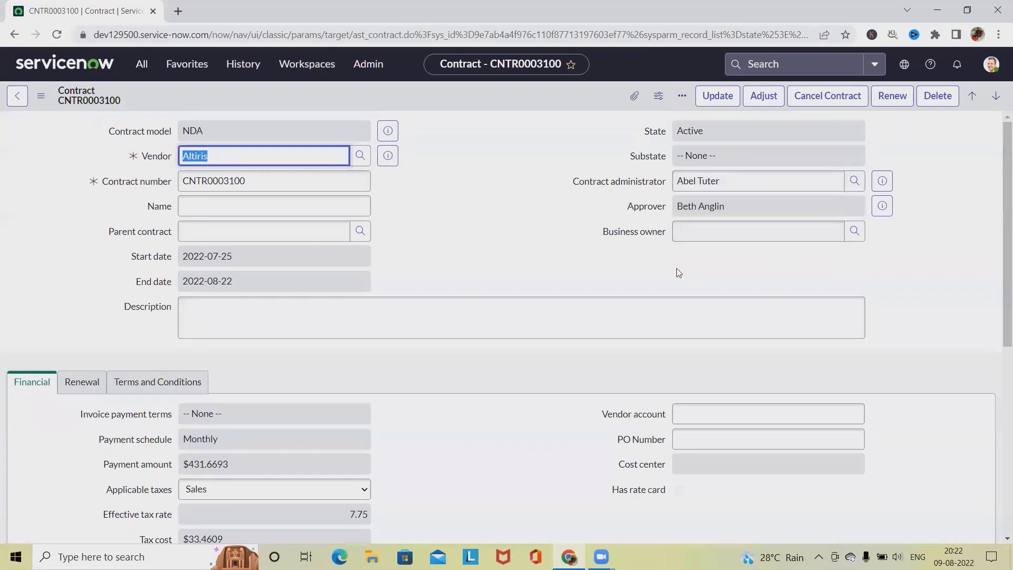
scroll(522, 302, down, 7)
click(207, 317)
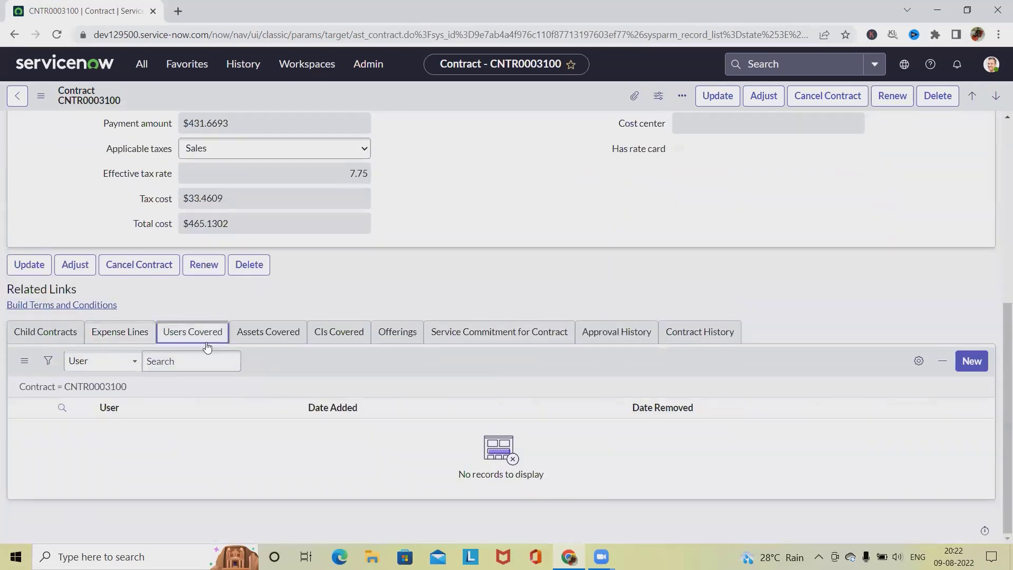
click(107, 336)
scroll(330, 354, up, 6)
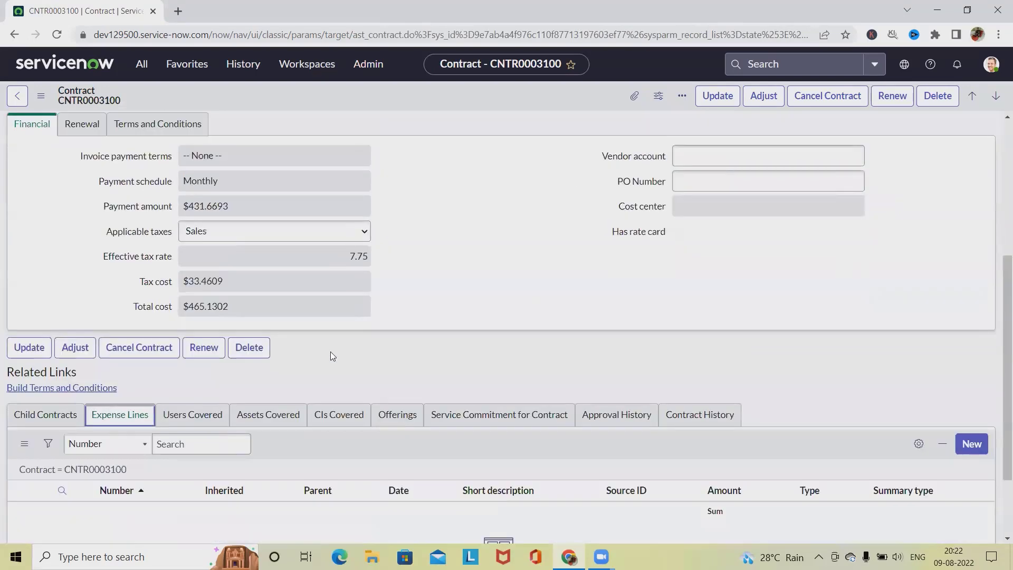
scroll(332, 358, down, 4)
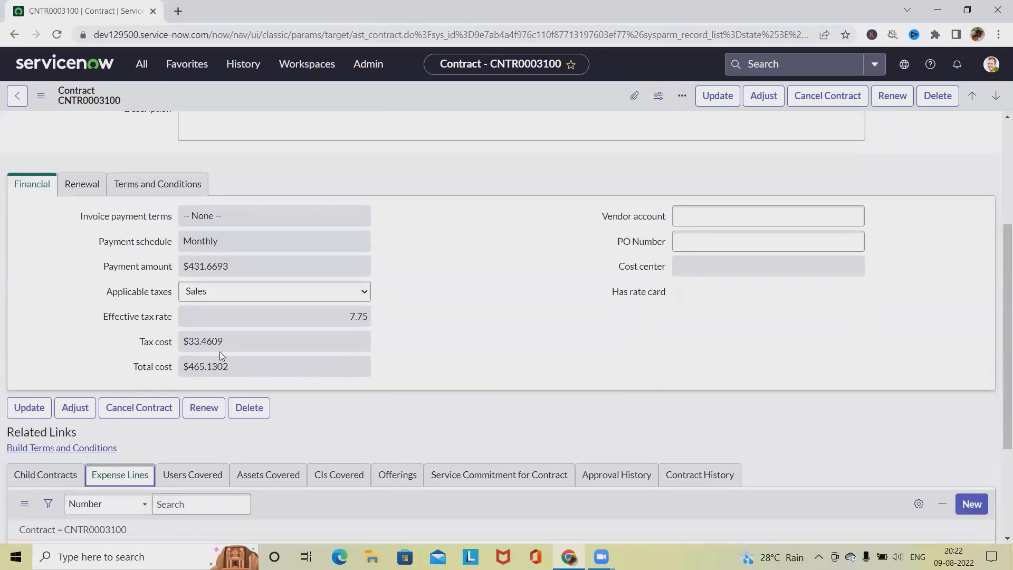
scroll(490, 268, up, 4)
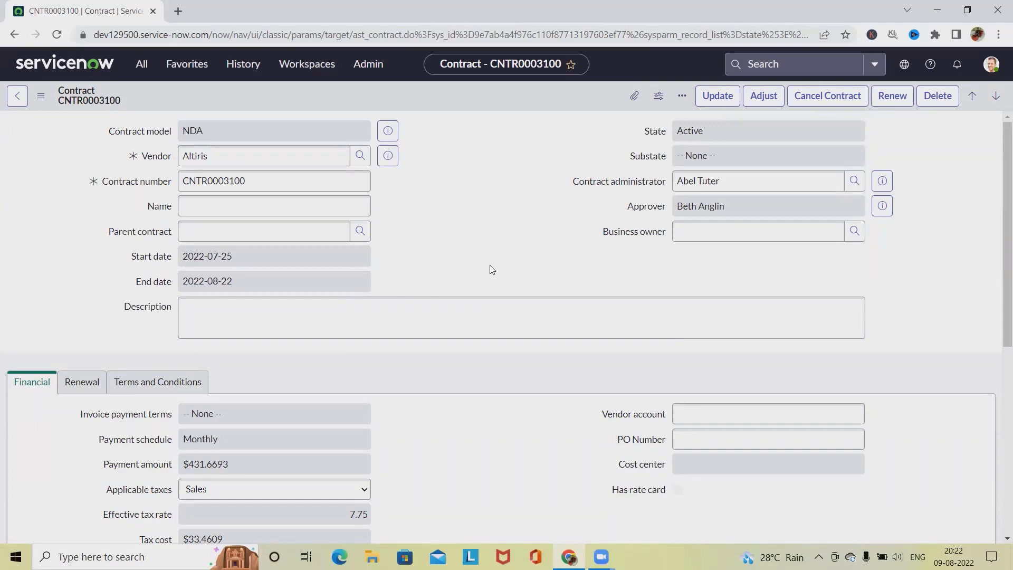
scroll(229, 340, down, 7)
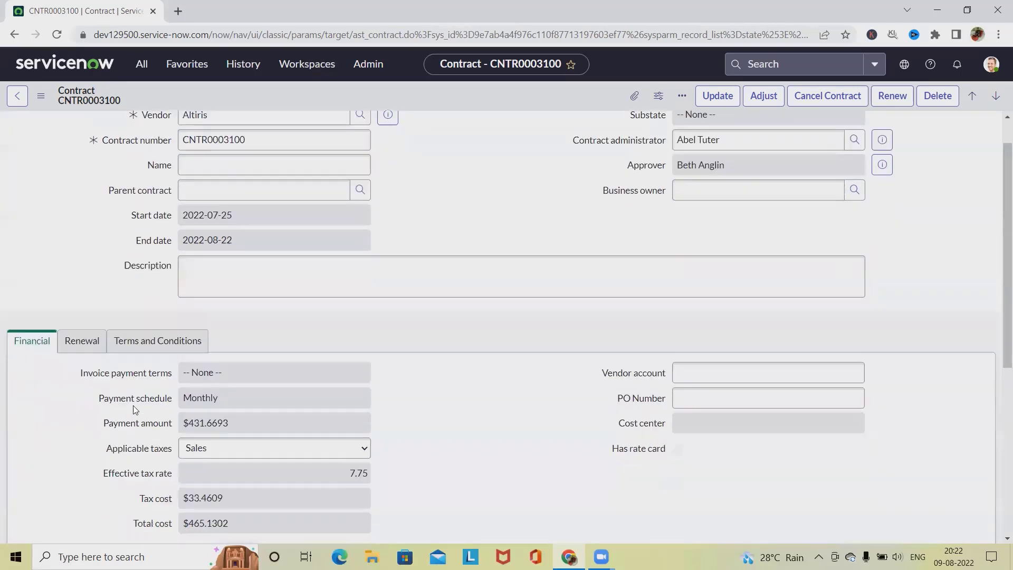
click(142, 343)
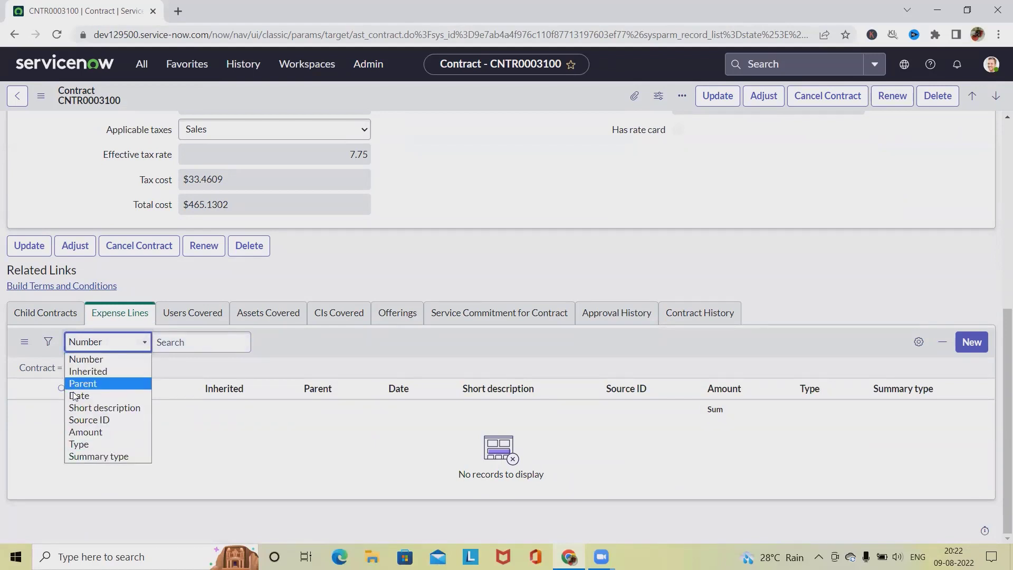
click(21, 396)
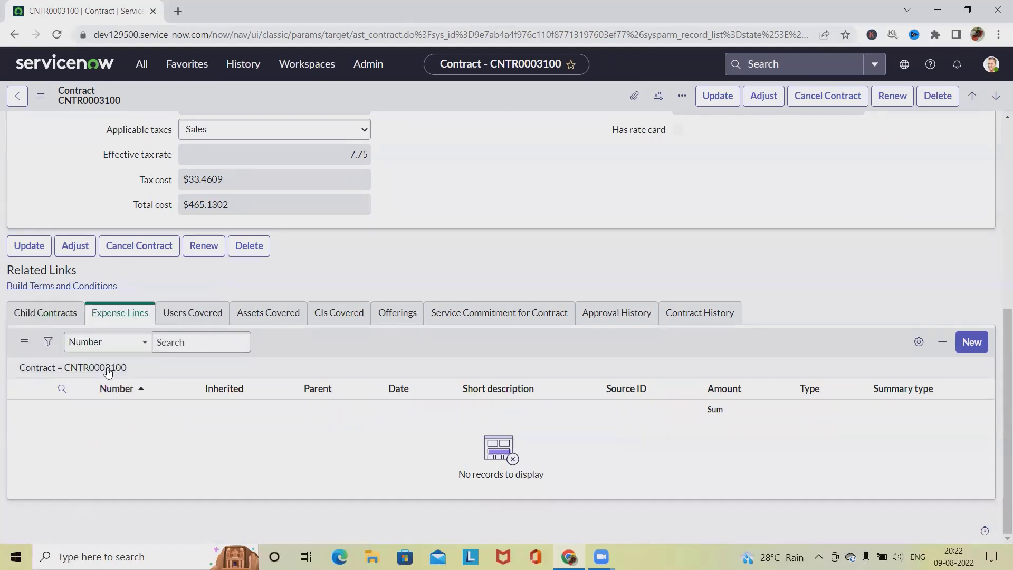
click(24, 341)
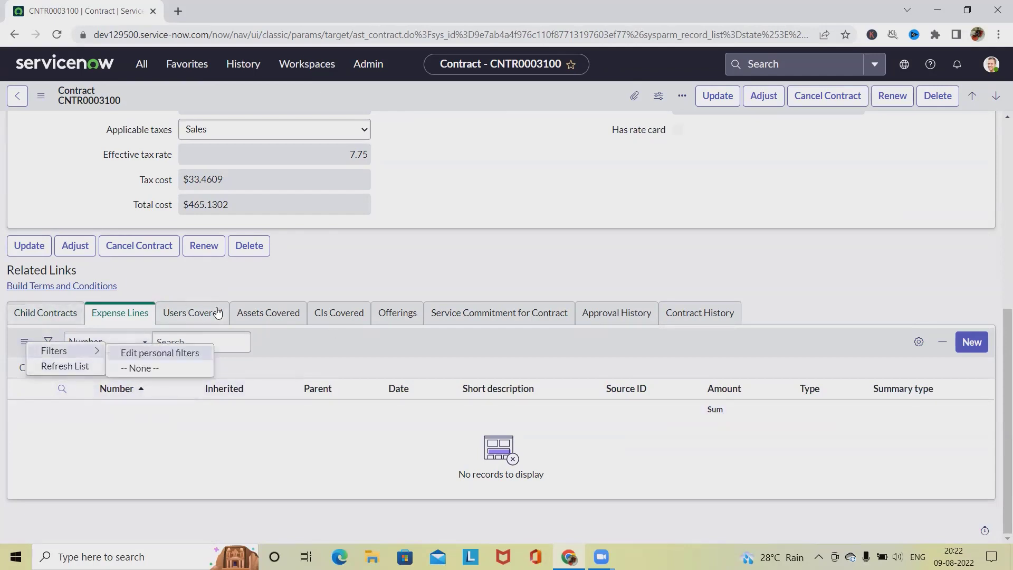
scroll(229, 322, up, 4)
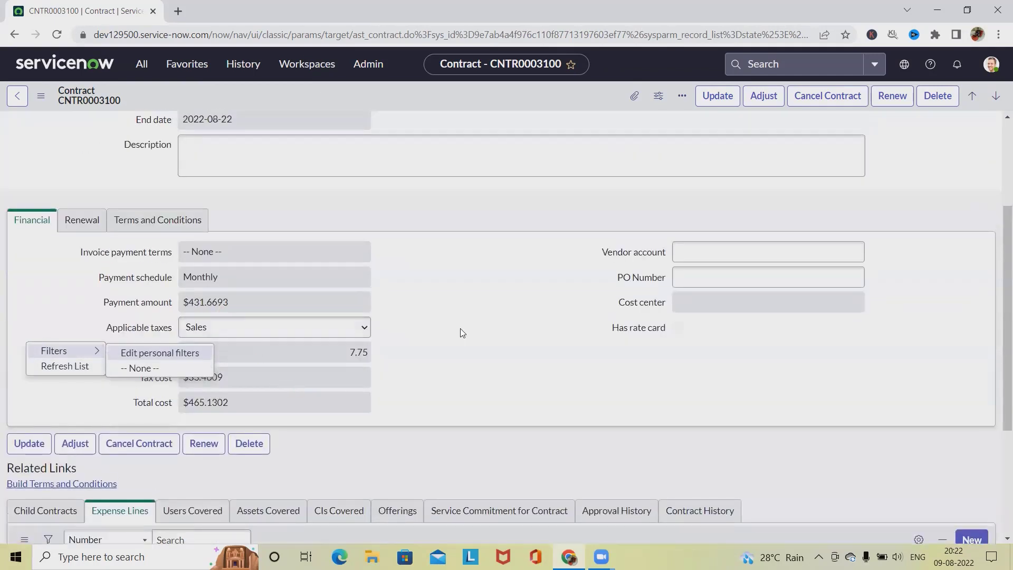
scroll(469, 351, up, 3)
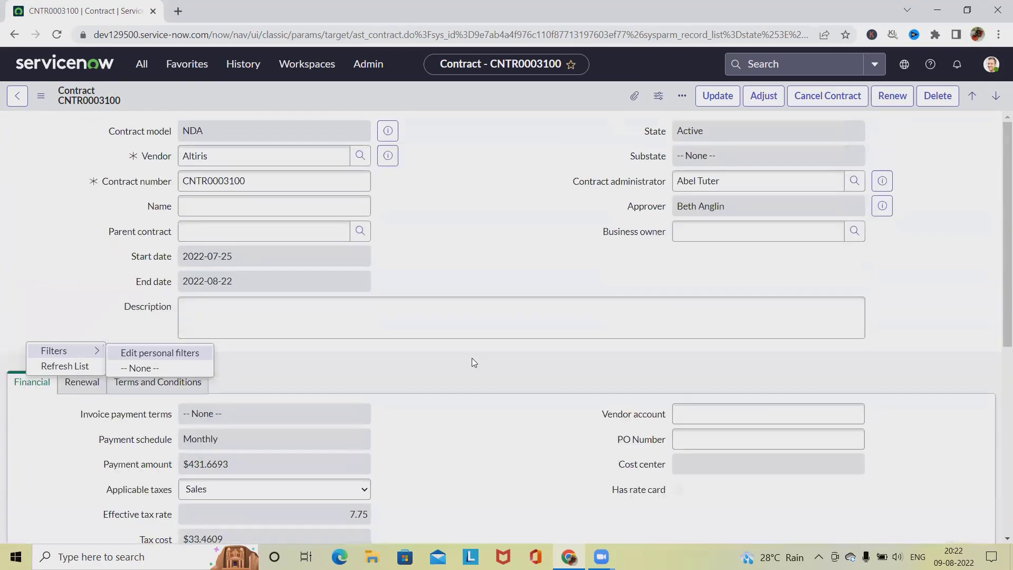